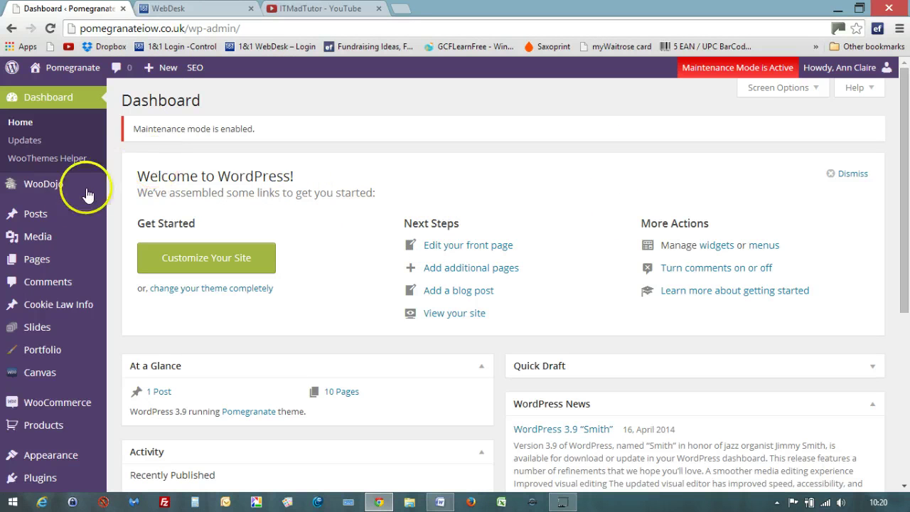
# Step: Open the media library and browse its first page of files before moving to page 2
pyautogui.moveTo(71, 240)
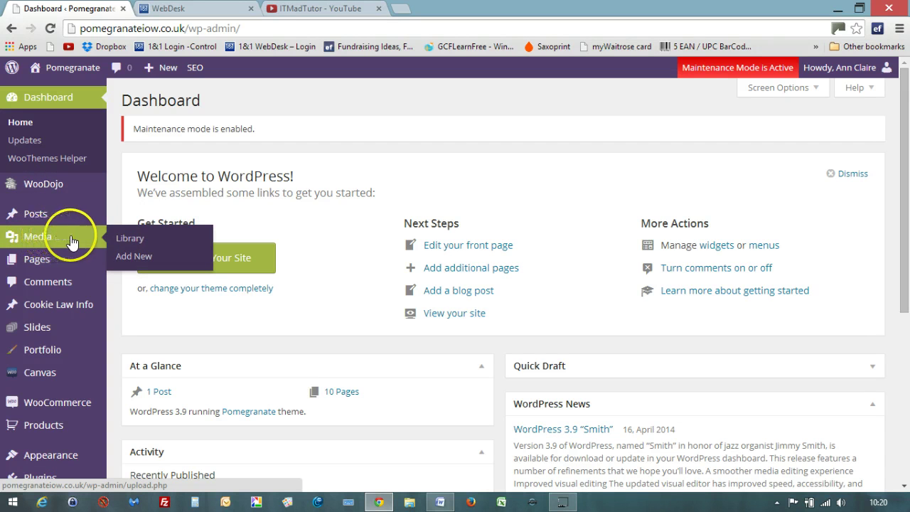
pyautogui.click(131, 242)
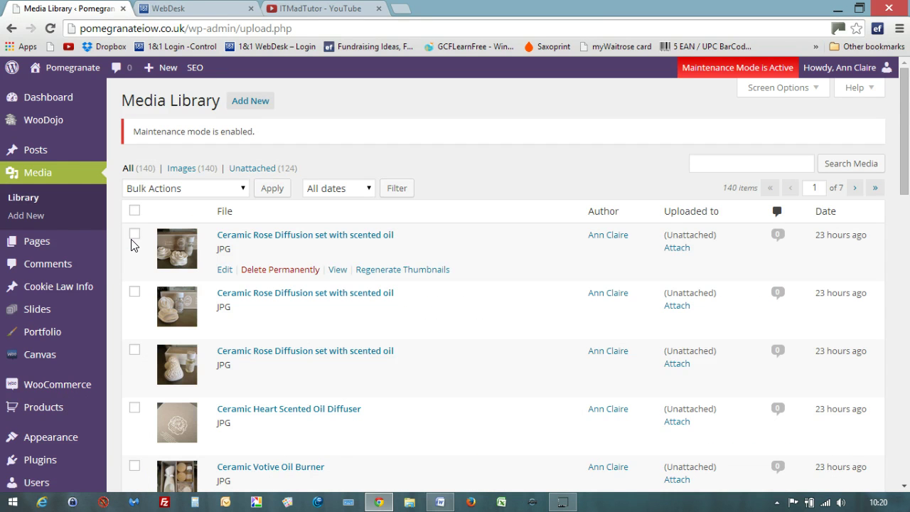
pyautogui.moveTo(906, 156); pyautogui.dragTo(907, 439)
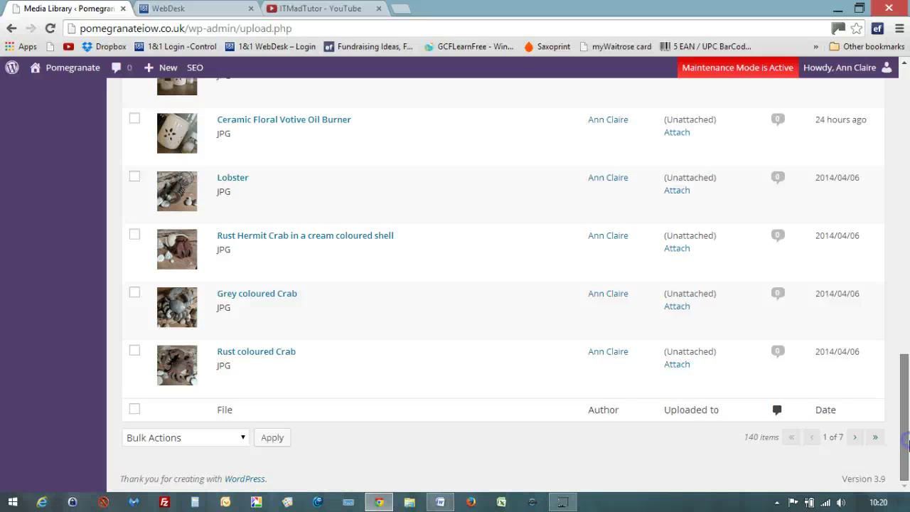
pyautogui.moveTo(907, 442); pyautogui.dragTo(906, 443)
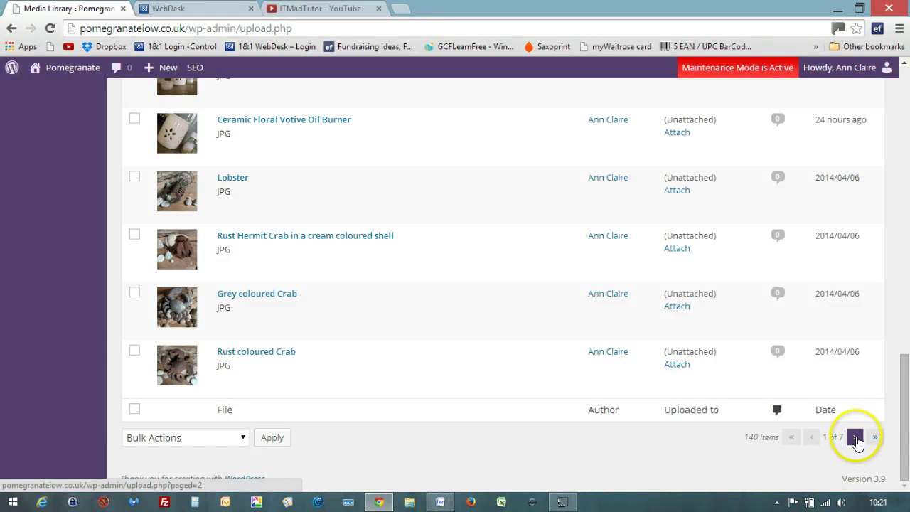
pyautogui.click(856, 441)
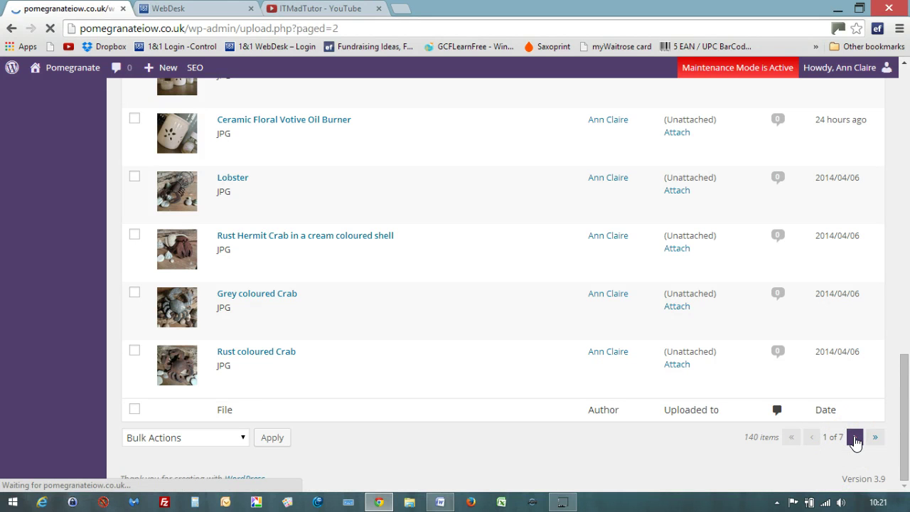
pyautogui.click(856, 441)
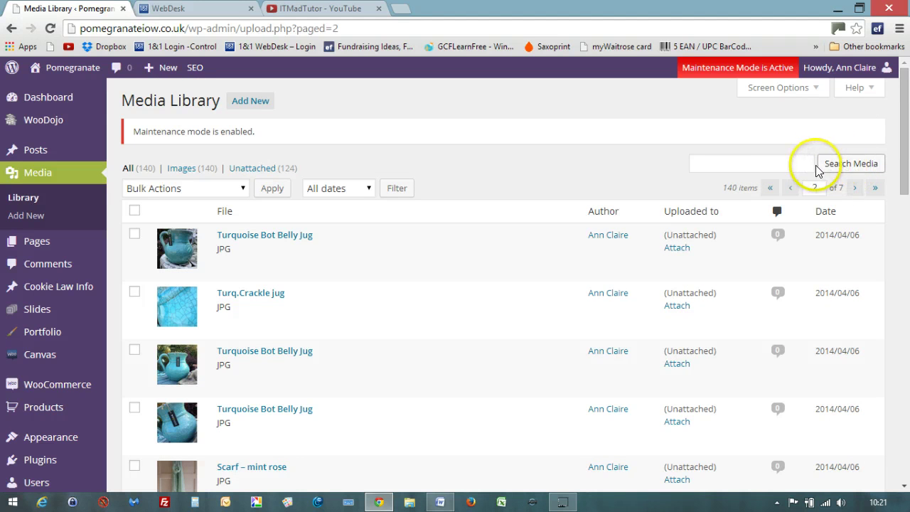
# Step: Search the media library for "lanterns", and look through the list of unattached files
pyautogui.click(765, 166)
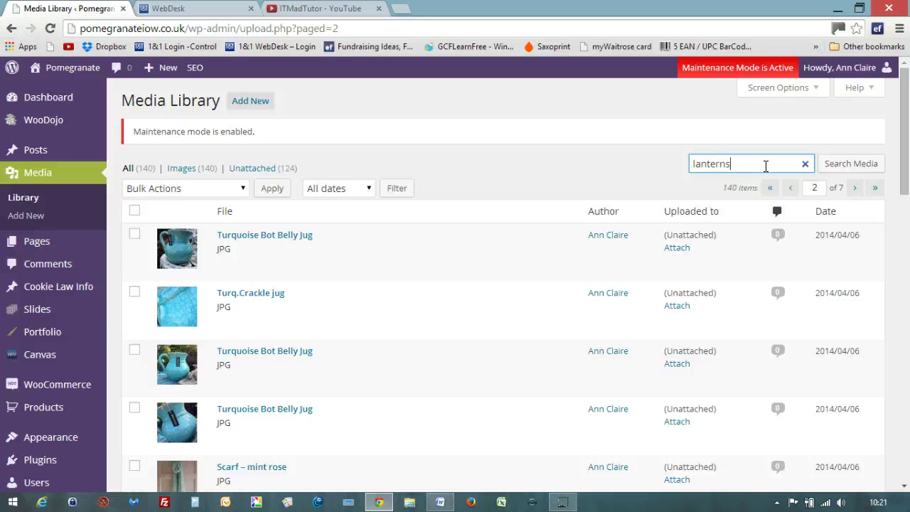
pyautogui.click(858, 168)
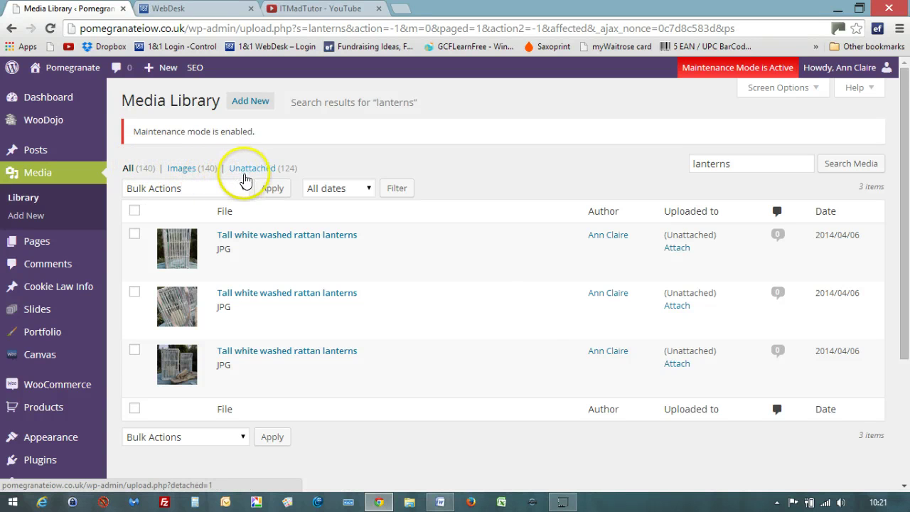
pyautogui.click(253, 171)
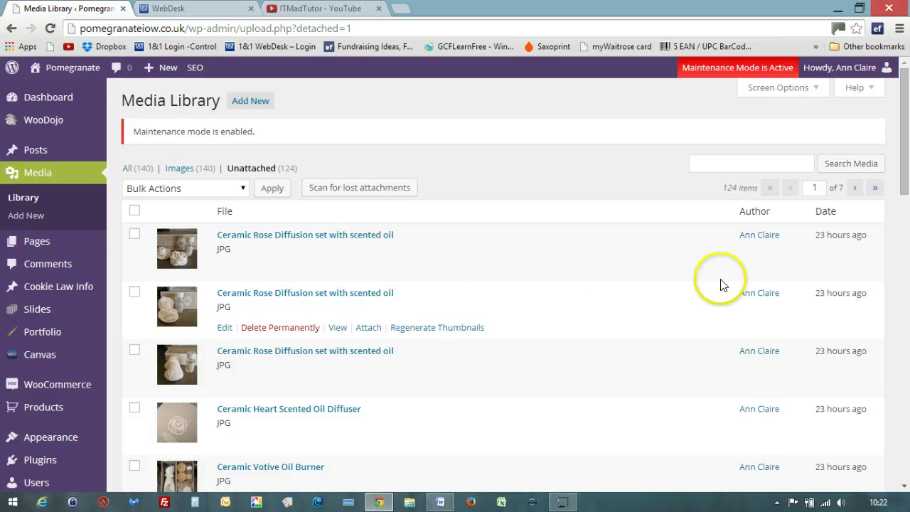
pyautogui.moveTo(905, 181); pyautogui.dragTo(905, 239)
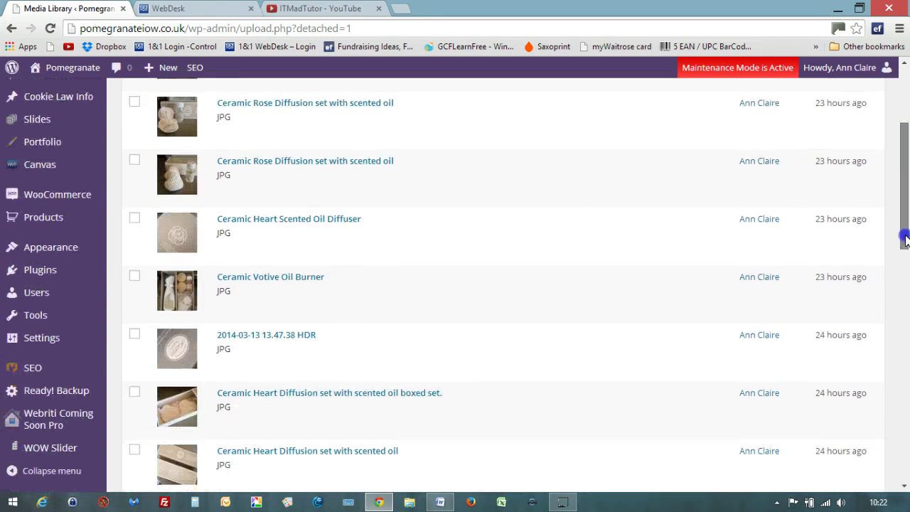
pyautogui.moveTo(64, 224)
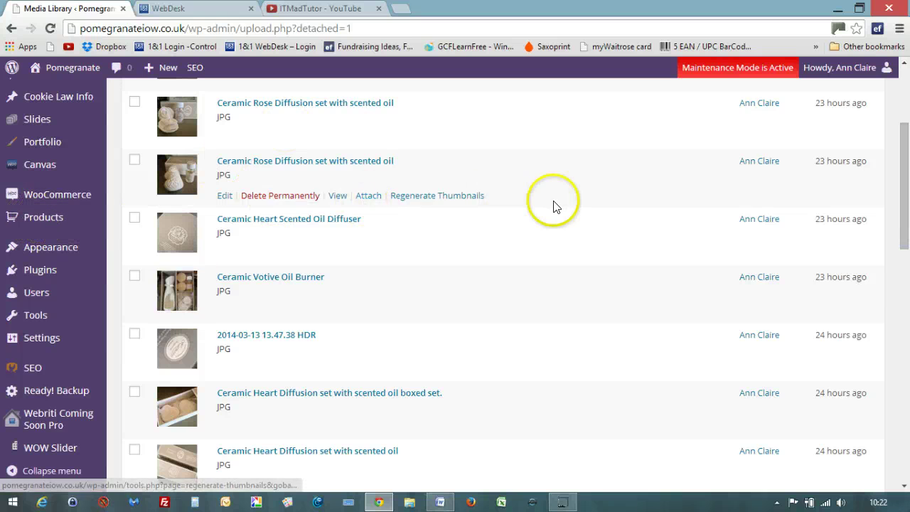
pyautogui.moveTo(905, 203); pyautogui.dragTo(907, 128)
pyautogui.moveTo(502, 271)
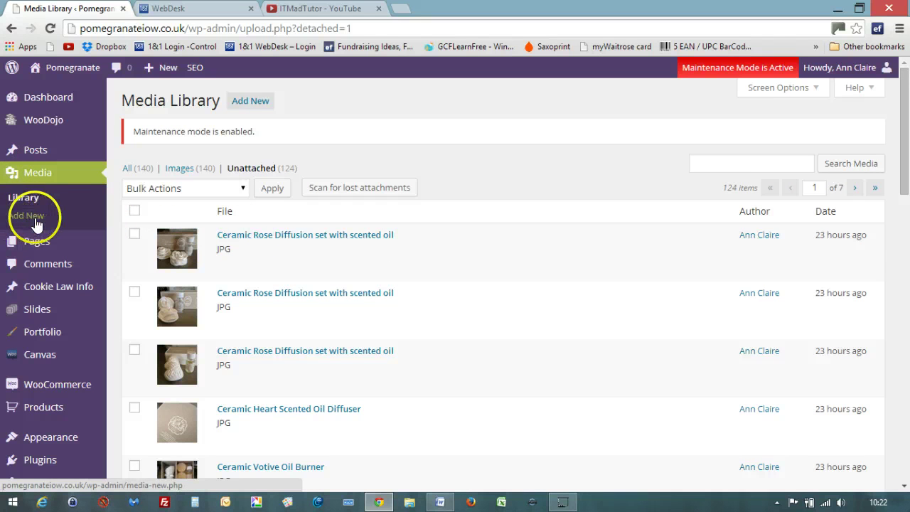
# Step: Start a new media upload and browse for files to the nested Dropbox folder on the DRIVERS (D:) drive
pyautogui.click(251, 102)
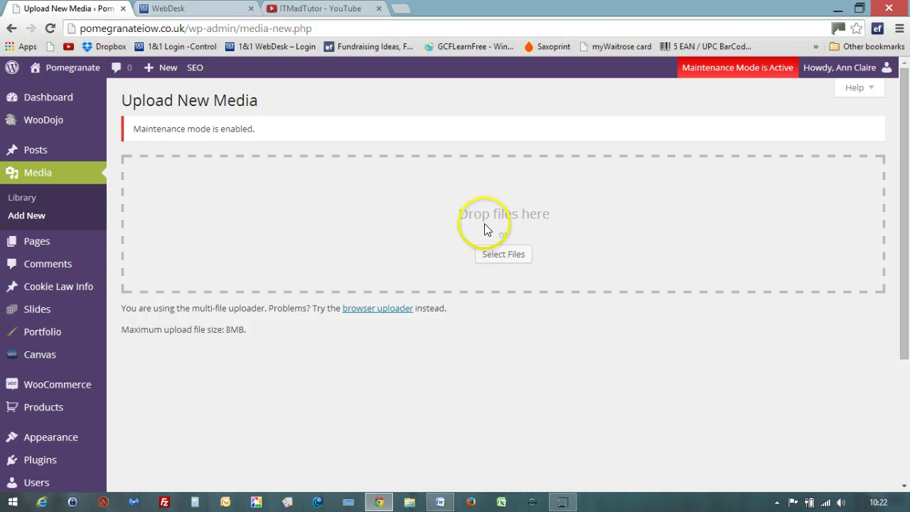
pyautogui.click(504, 257)
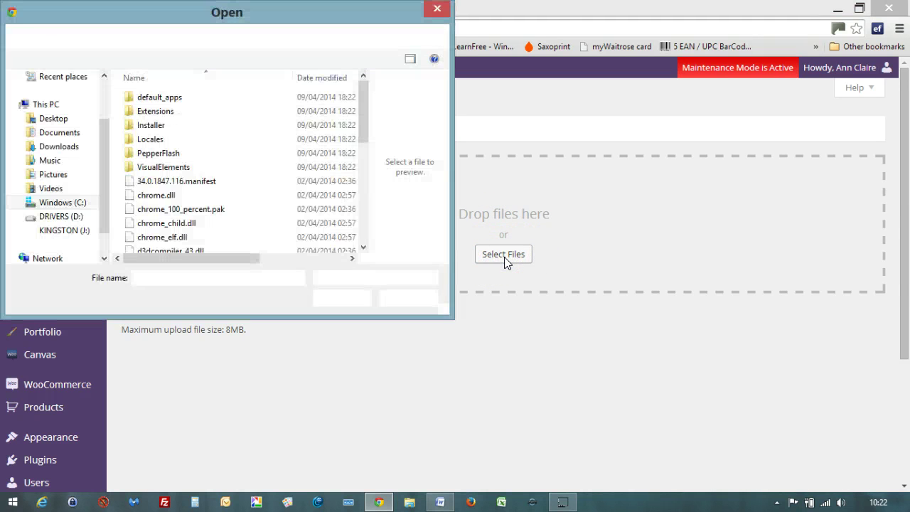
pyautogui.click(75, 218)
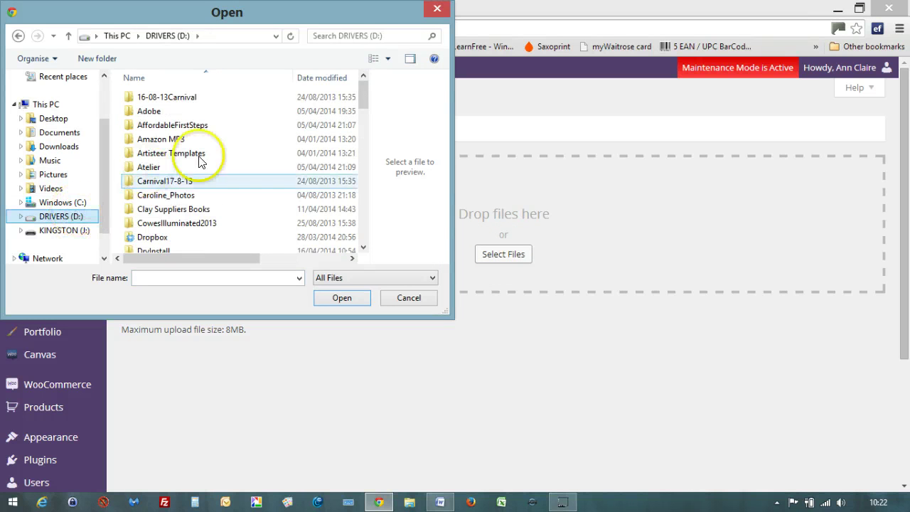
pyautogui.moveTo(362, 88); pyautogui.dragTo(362, 100)
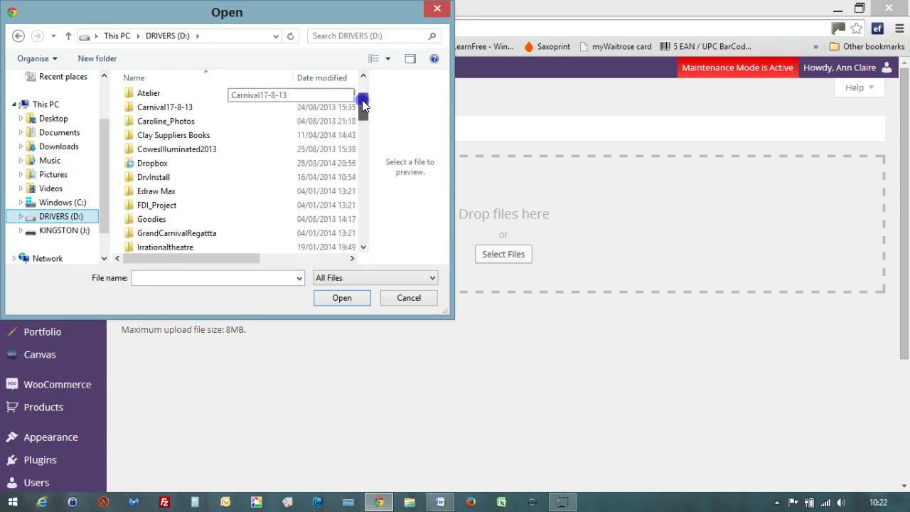
pyautogui.click(141, 165)
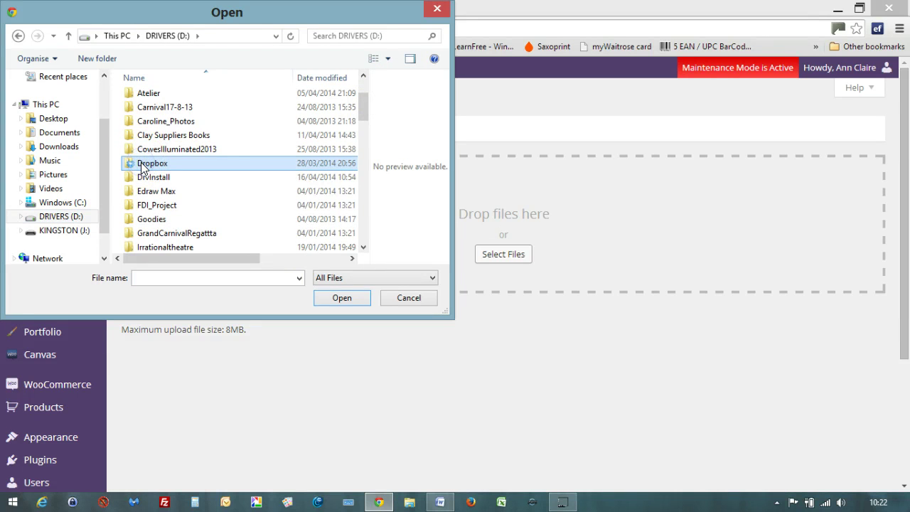
pyautogui.doubleClick(141, 165)
pyautogui.click(159, 211)
pyautogui.doubleClick(160, 210)
# Step: Open the Resized_Images folder inside the Pomegranate folder
pyautogui.click(360, 114)
pyautogui.moveTo(360, 116); pyautogui.dragTo(360, 161)
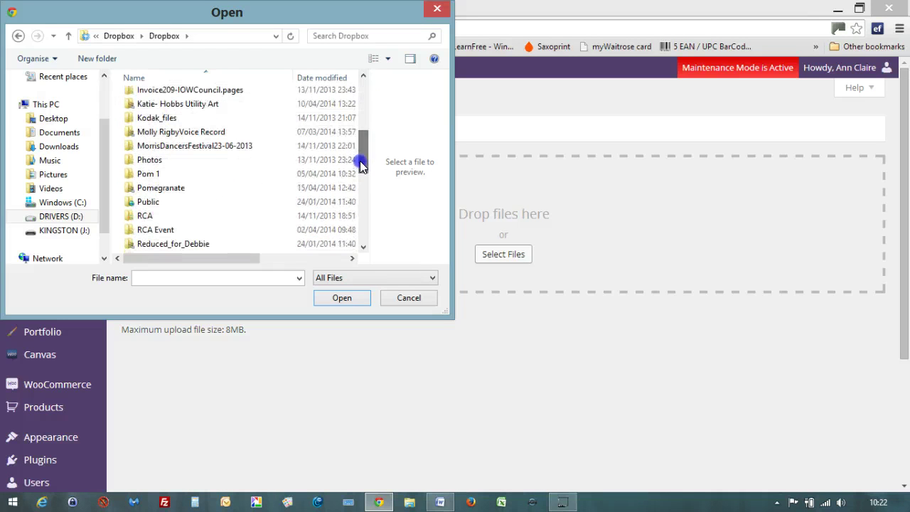
pyautogui.doubleClick(152, 189)
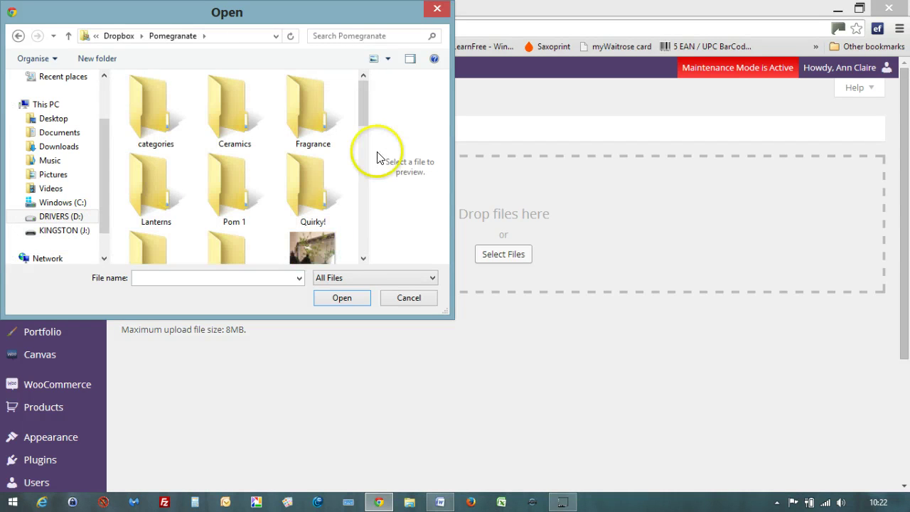
pyautogui.moveTo(364, 108); pyautogui.dragTo(355, 135)
pyautogui.doubleClick(142, 167)
# Step: Choose the image 2014-03-13 12.10.00 HDR and upload it to the media library
pyautogui.click(143, 167)
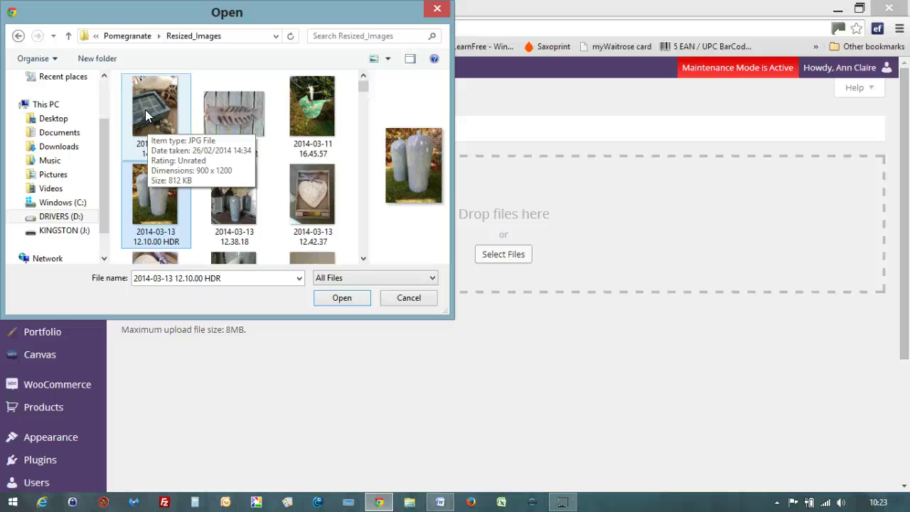
pyautogui.click(203, 88)
pyautogui.click(159, 189)
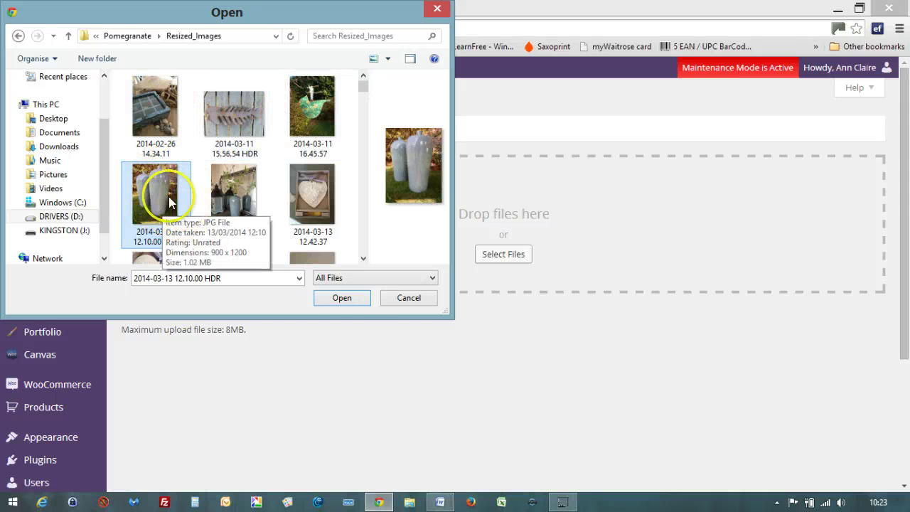
pyautogui.click(350, 300)
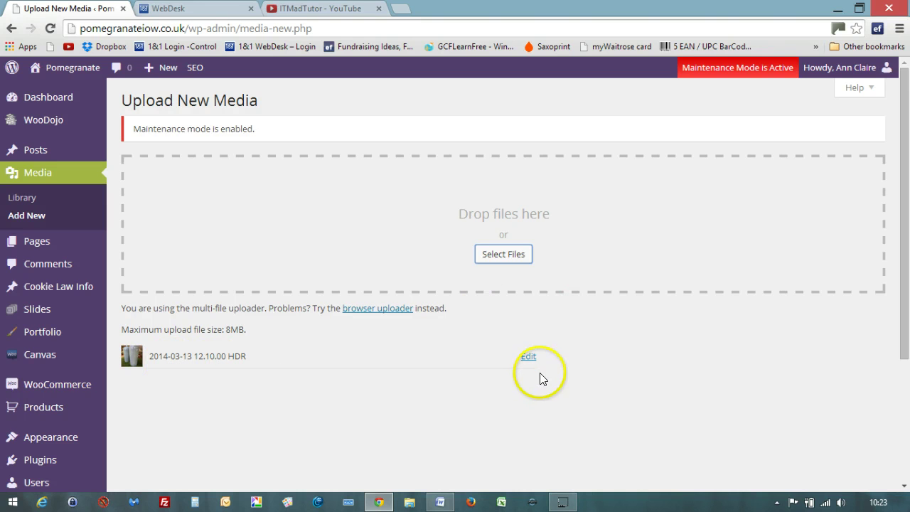
# Step: Switch to File Explorer and open the Resized_Images folder under Dropbox > Pomegranate
pyautogui.click(440, 502)
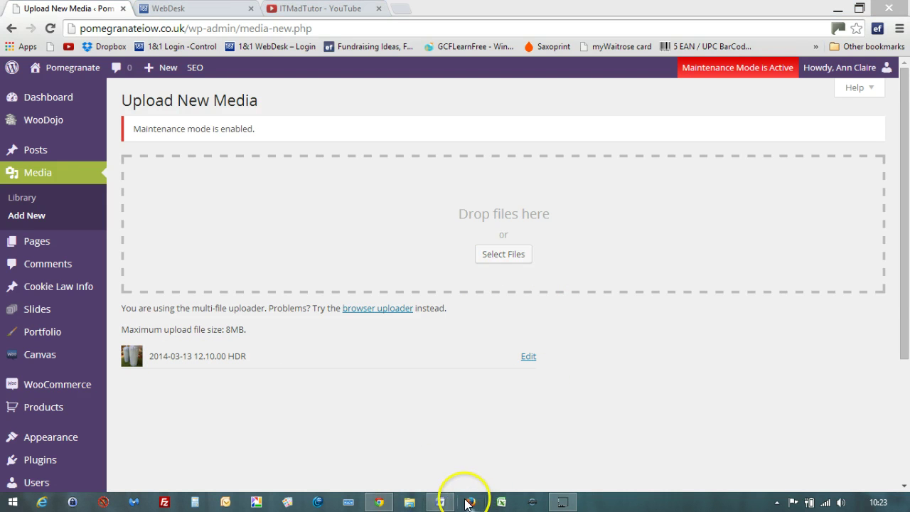
pyautogui.click(409, 502)
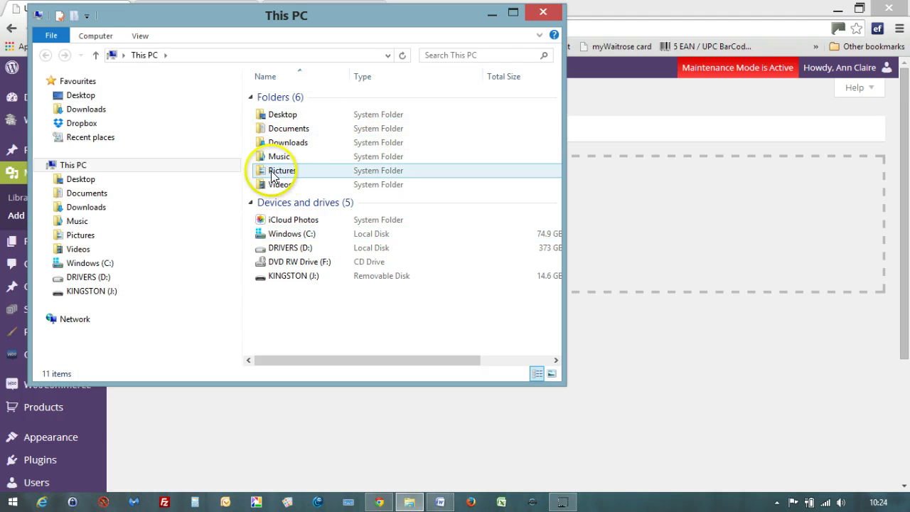
pyautogui.click(100, 126)
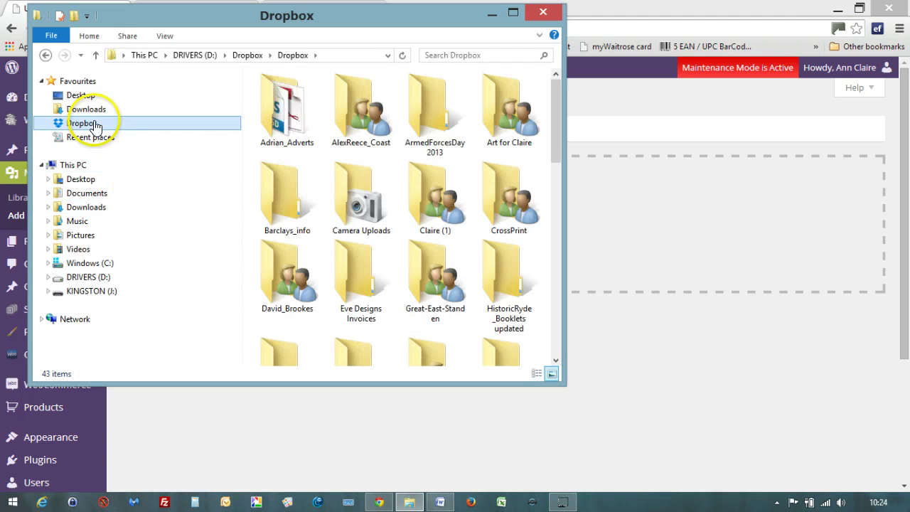
pyautogui.moveTo(559, 115); pyautogui.dragTo(556, 233)
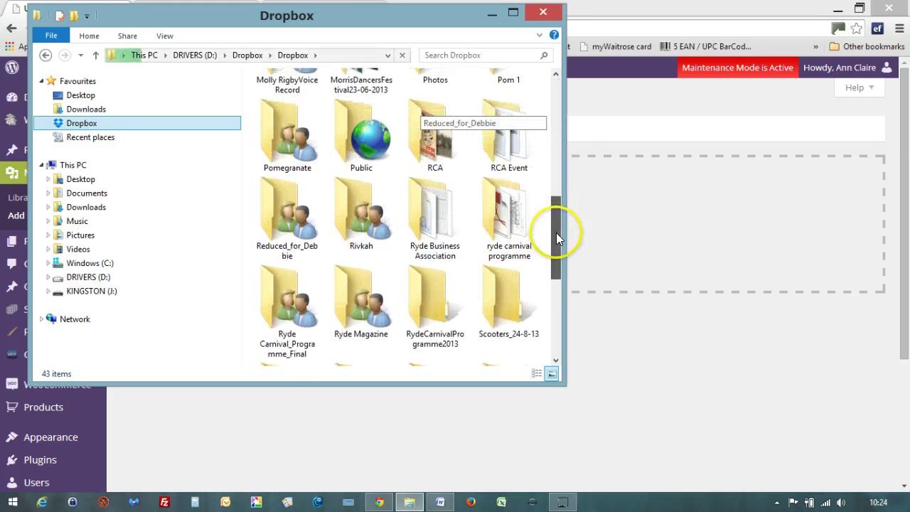
pyautogui.doubleClick(291, 132)
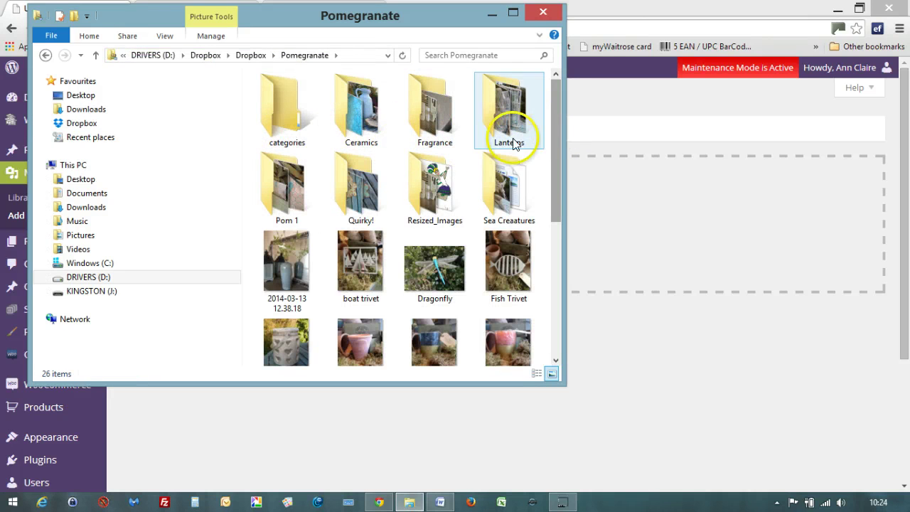
pyautogui.click(427, 179)
pyautogui.doubleClick(427, 179)
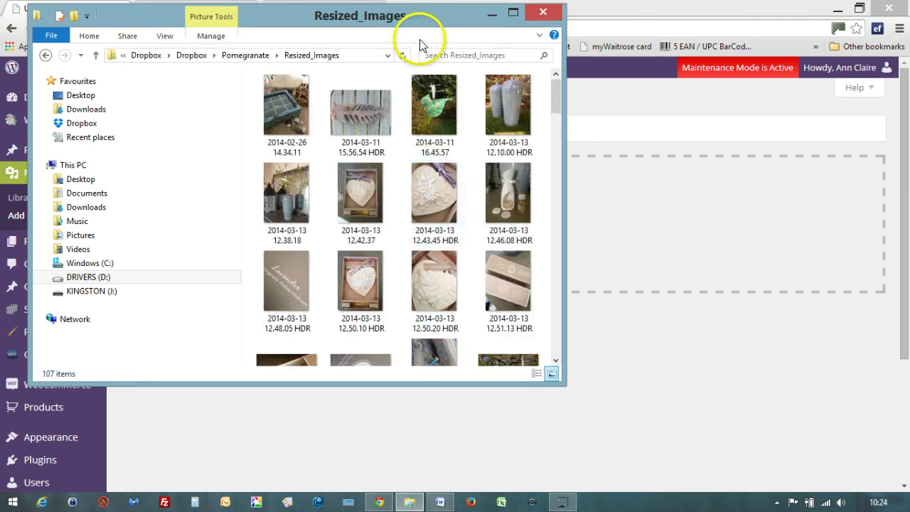
# Step: Position the folder window beside the upload area and drop the image 2014-03-13 12.38.18 into it for upload
pyautogui.moveTo(399, 33); pyautogui.dragTo(276, 92)
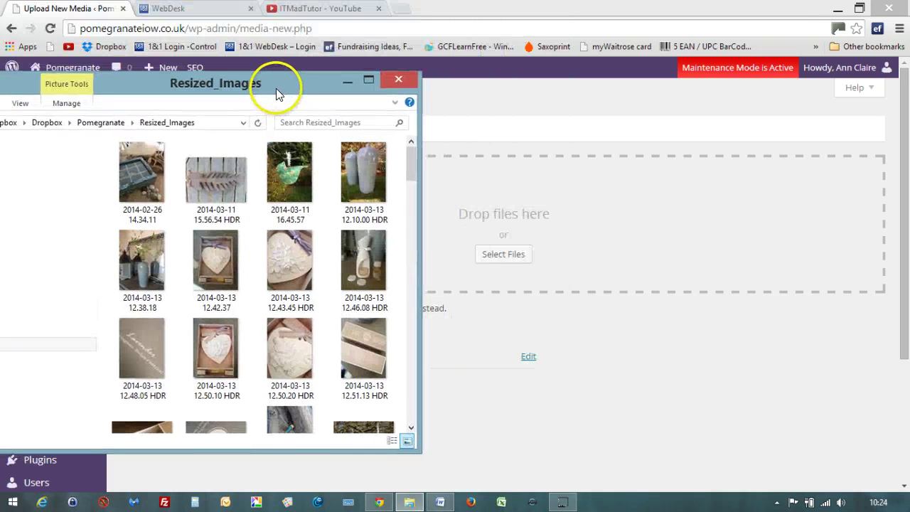
pyautogui.click(212, 240)
pyautogui.click(138, 257)
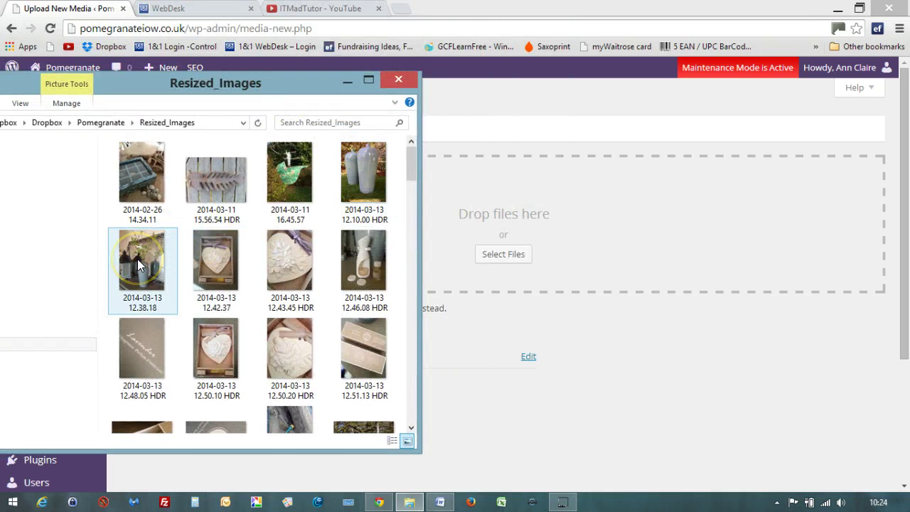
pyautogui.moveTo(138, 260); pyautogui.dragTo(555, 245)
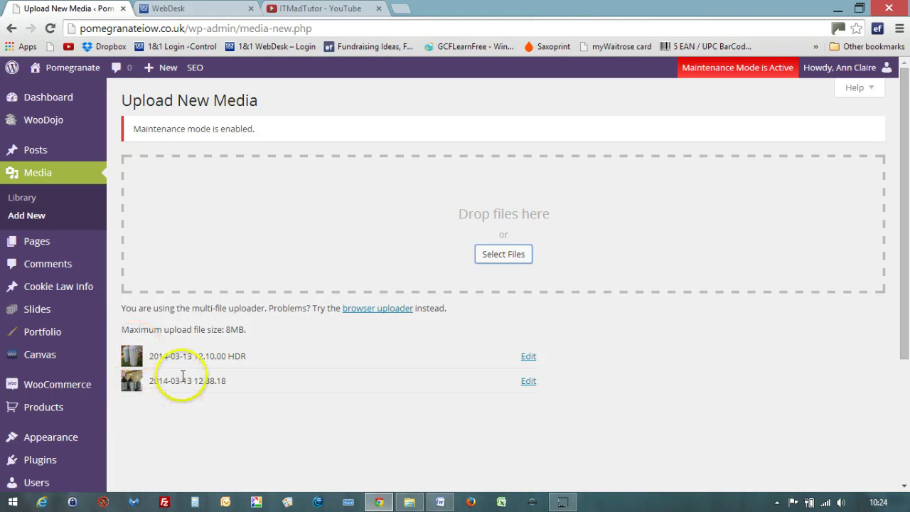
# Step: Open the uploaded image 2014-03-13 12.10.00 HDR for editing and review its file details
pyautogui.click(529, 358)
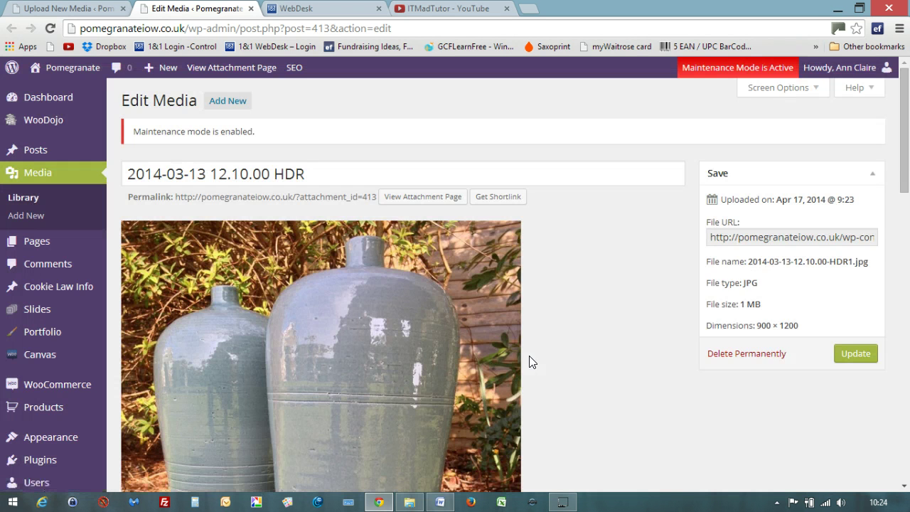
pyautogui.moveTo(908, 149)
pyautogui.mouseDown()
pyautogui.moveTo(908, 246)
pyautogui.moveTo(907, 146)
pyautogui.mouseUp()
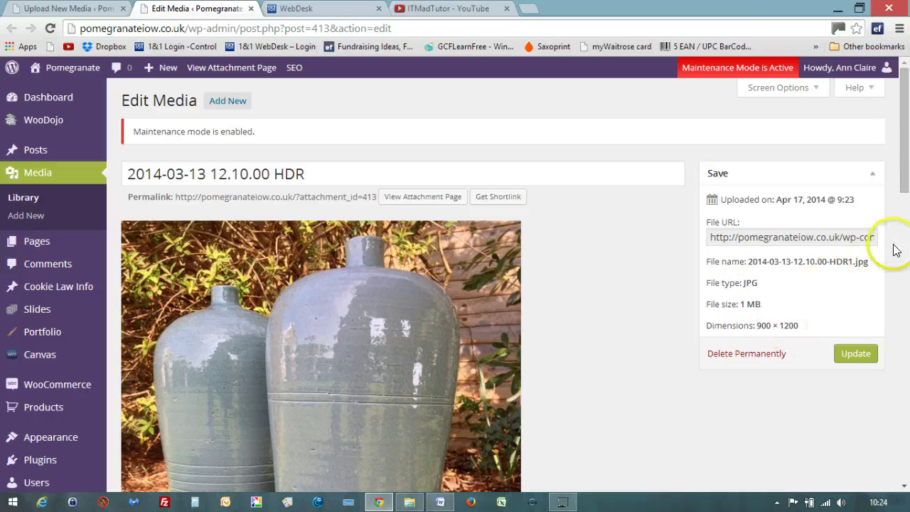
pyautogui.moveTo(904, 181); pyautogui.dragTo(905, 339)
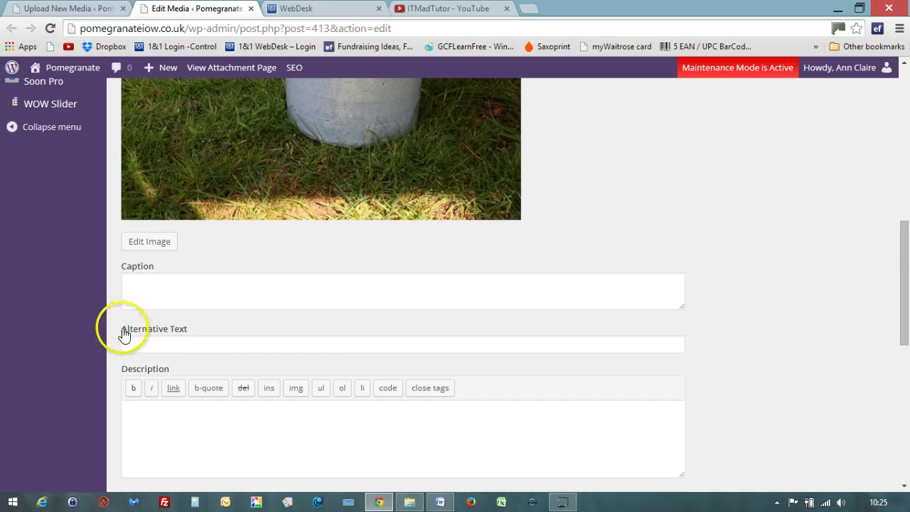
# Step: Set the image's alternative text to "Tall Ceramic Vase" and update the media attachment
pyautogui.click(171, 344)
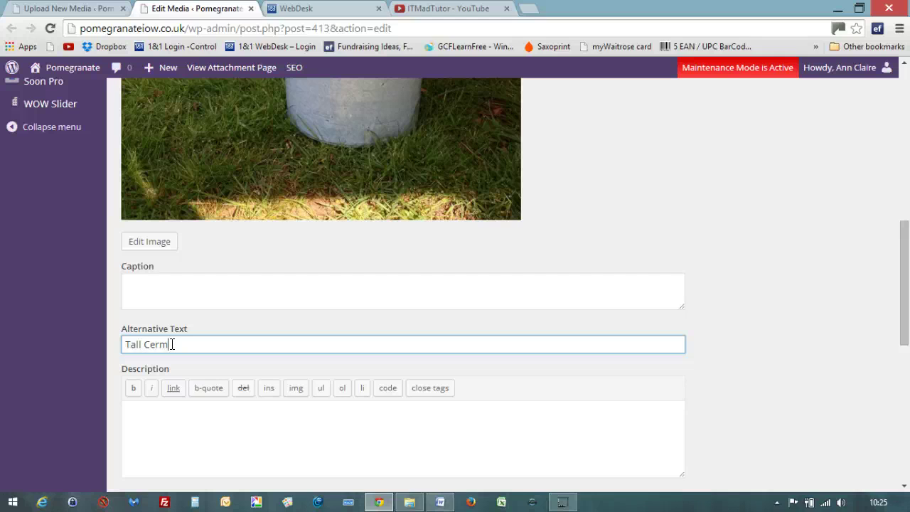
pyautogui.press('Tab')
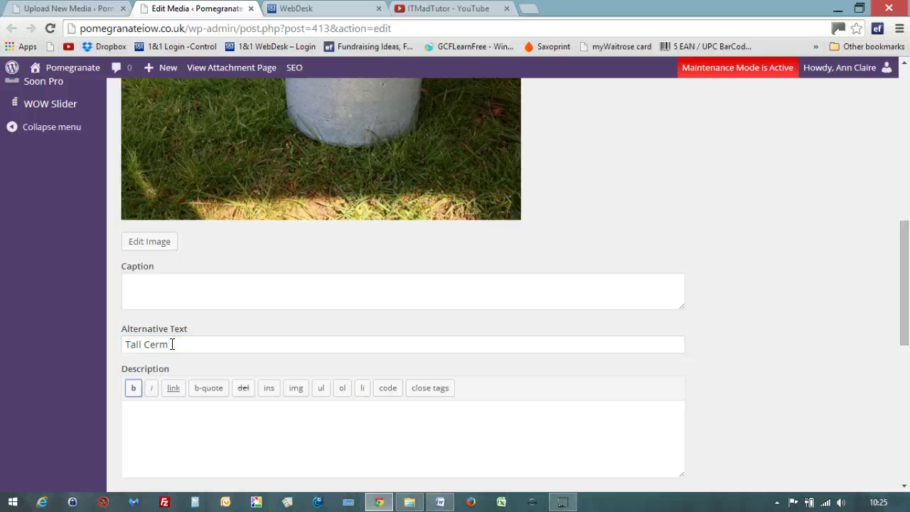
pyautogui.click(172, 344)
pyautogui.press('BackSpace')
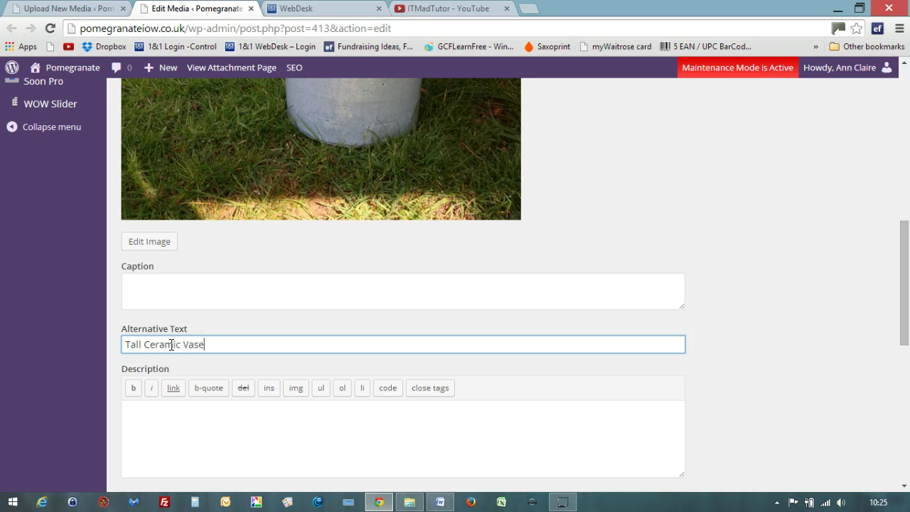
pyautogui.moveTo(905, 301); pyautogui.dragTo(901, 189)
pyautogui.click(872, 224)
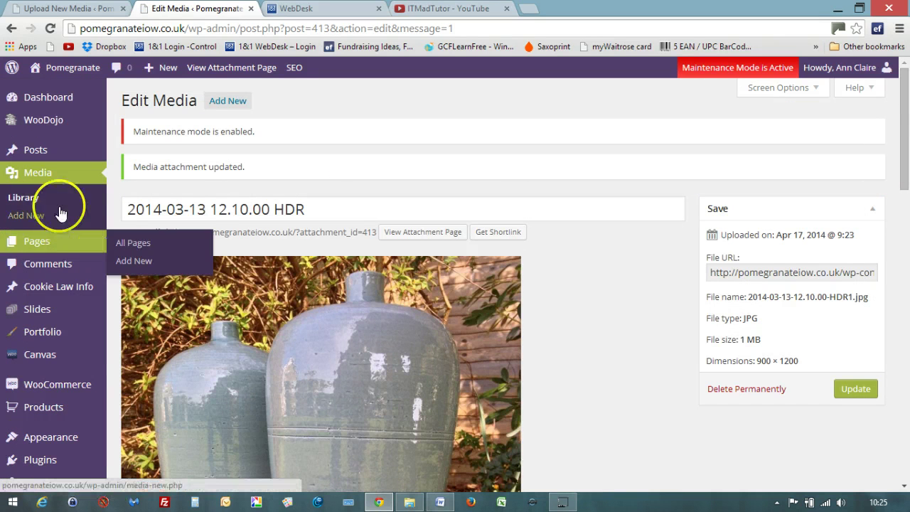
# Step: Permanently delete the images 2014-03-13 12.38.18 and 2014-03-13 12.10.00 HDR from the media library with one bulk action
pyautogui.click(17, 203)
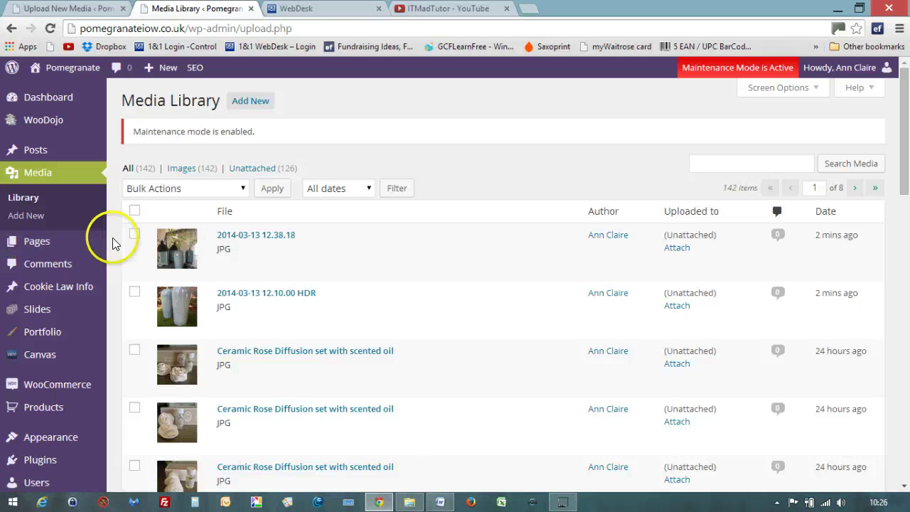
pyautogui.moveTo(265, 254)
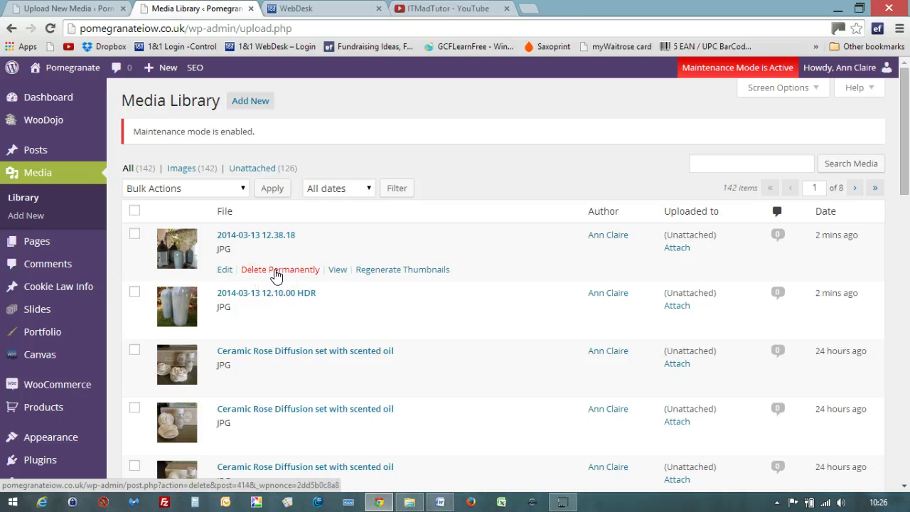
pyautogui.click(134, 294)
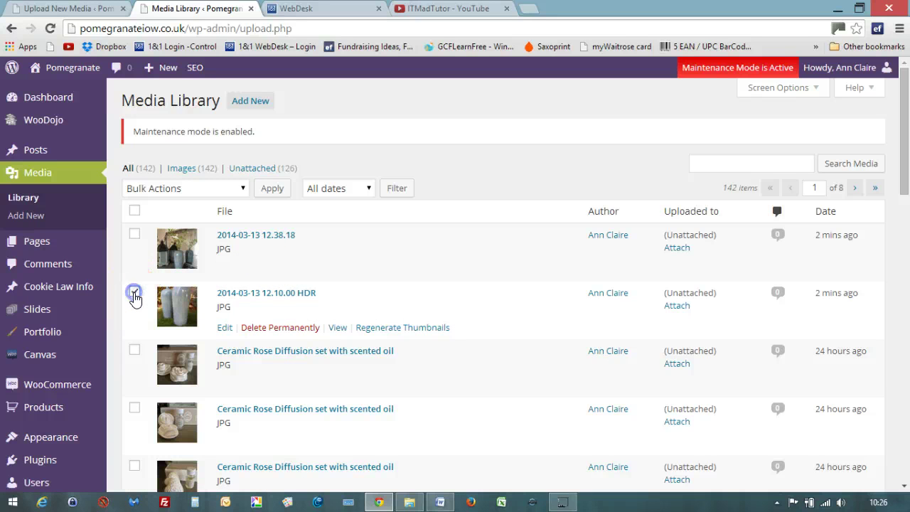
pyautogui.click(135, 235)
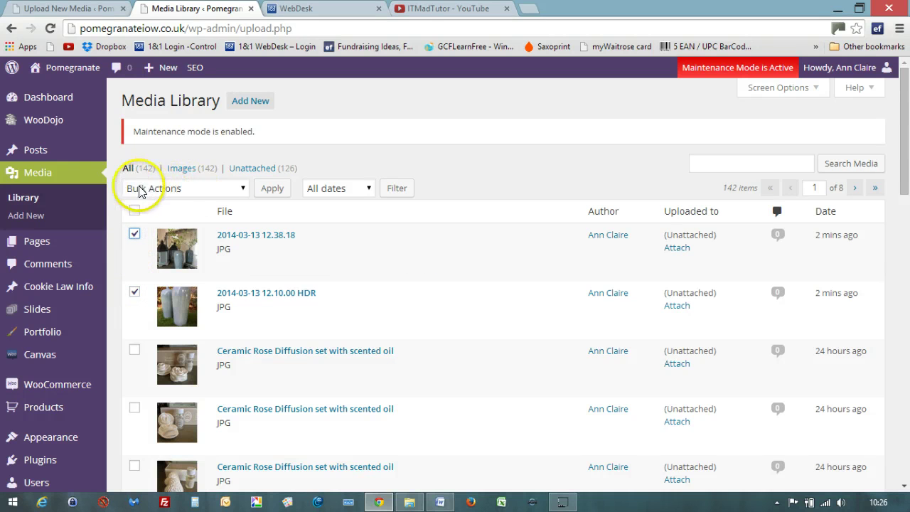
pyautogui.click(244, 189)
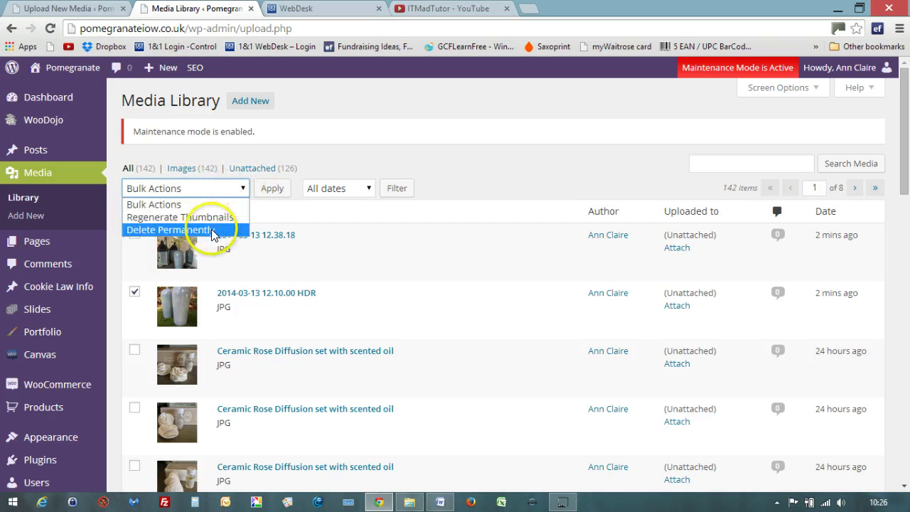
pyautogui.click(212, 229)
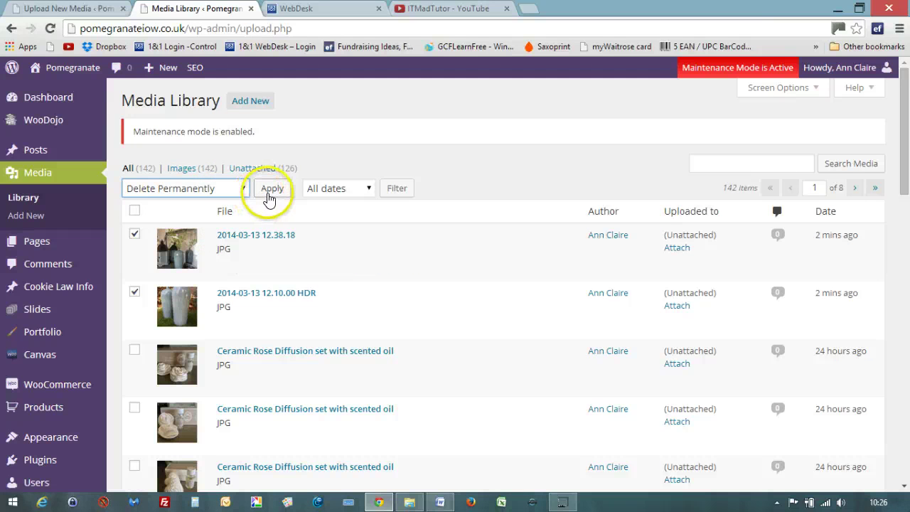
pyautogui.click(271, 188)
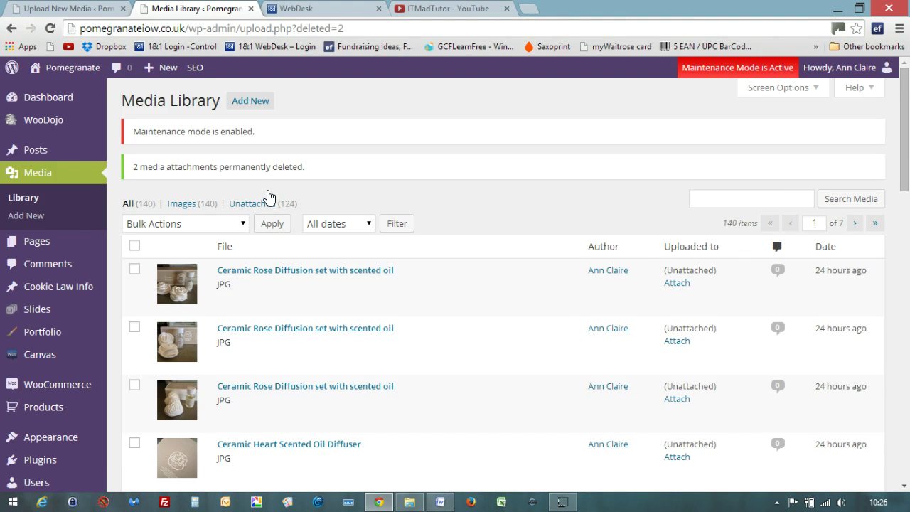
pyautogui.click(904, 113)
pyautogui.moveTo(906, 114); pyautogui.dragTo(906, 80)
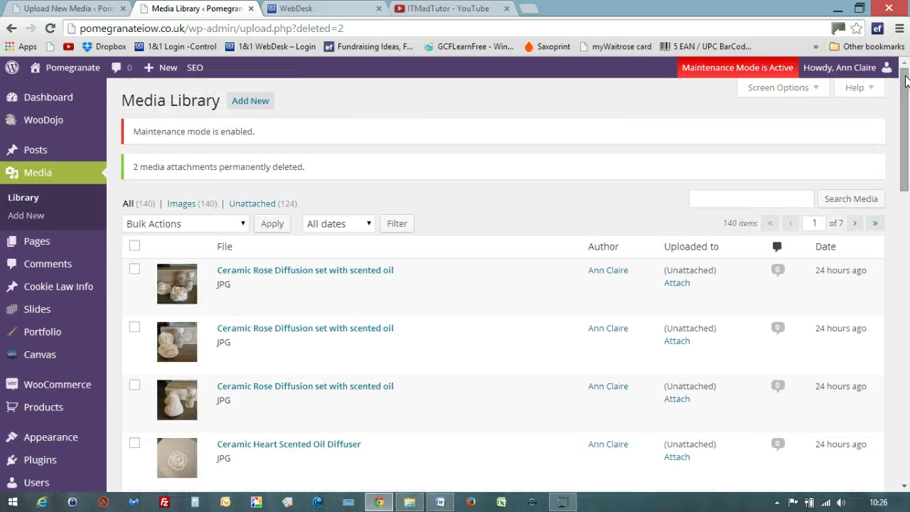